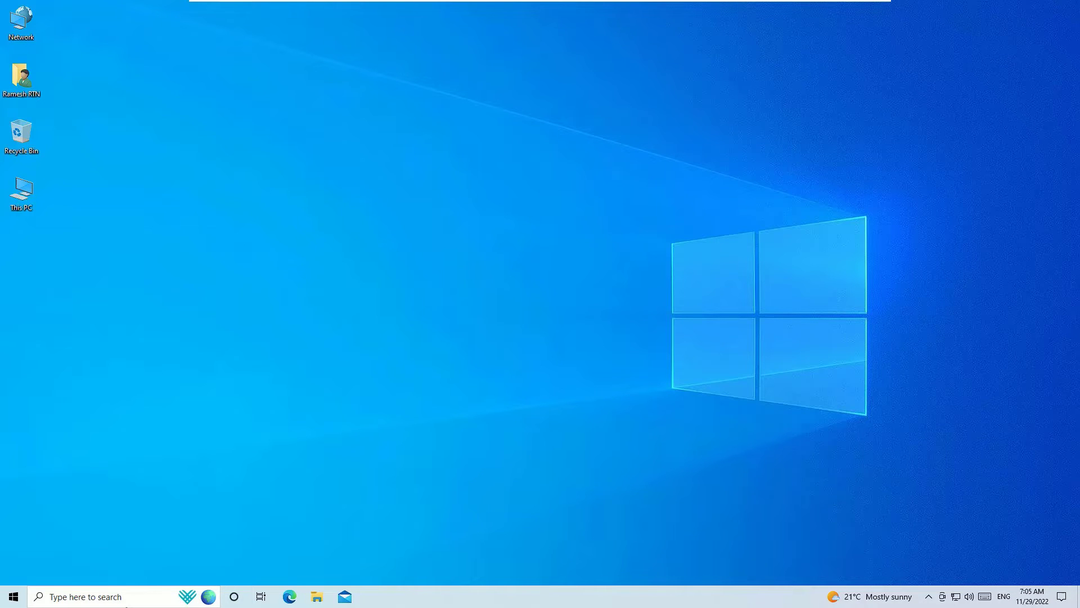
# - Launch Google Chrome and search Google for "zoom"
pyautogui.click(112, 596)
pyautogui.click(343, 325)
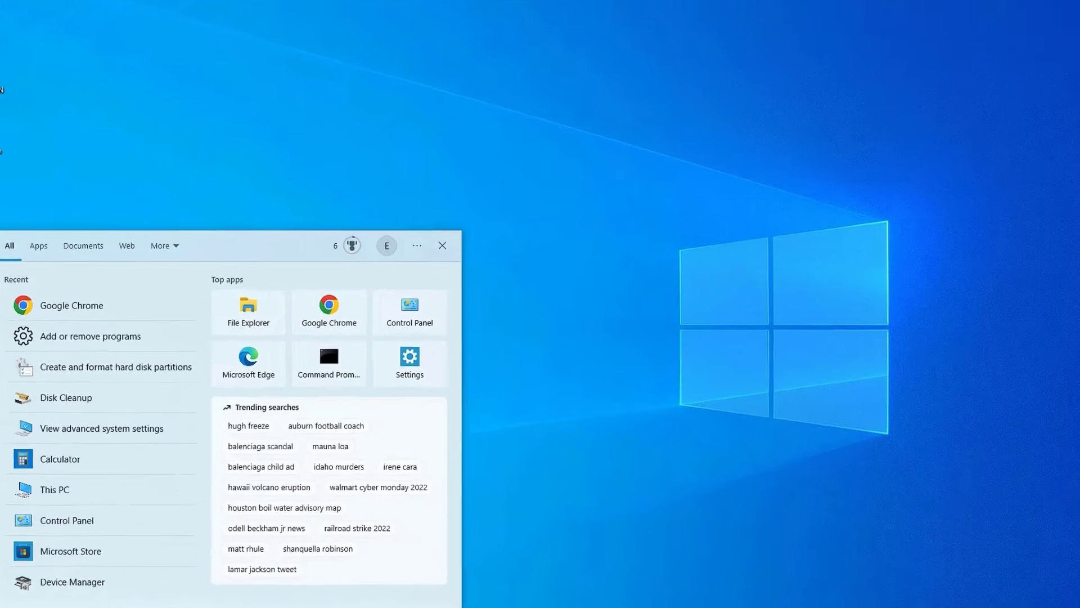
pyautogui.click(410, 268)
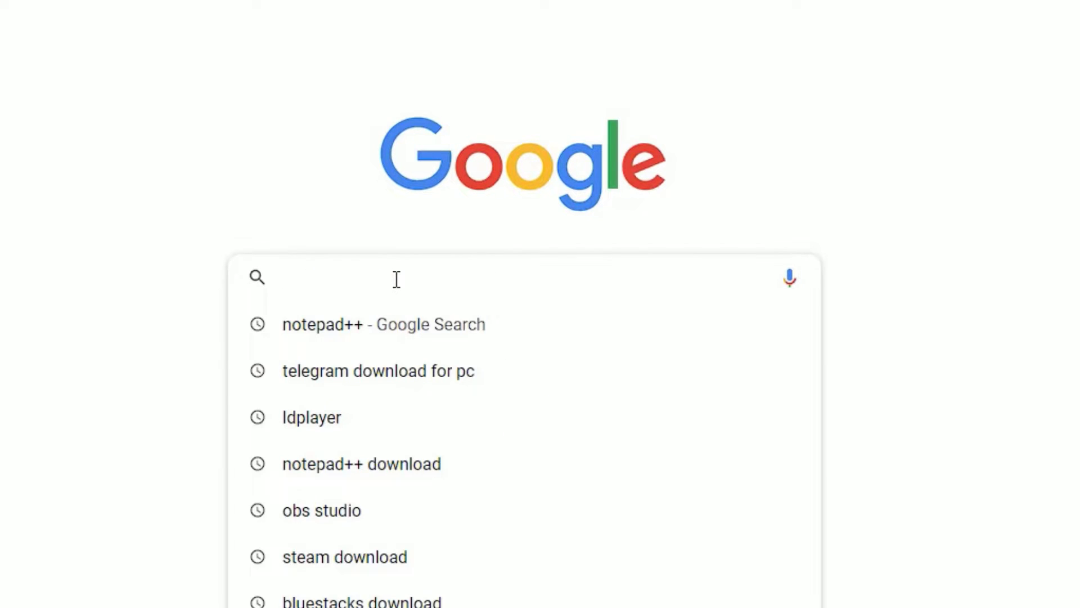
pyautogui.write('zoom')
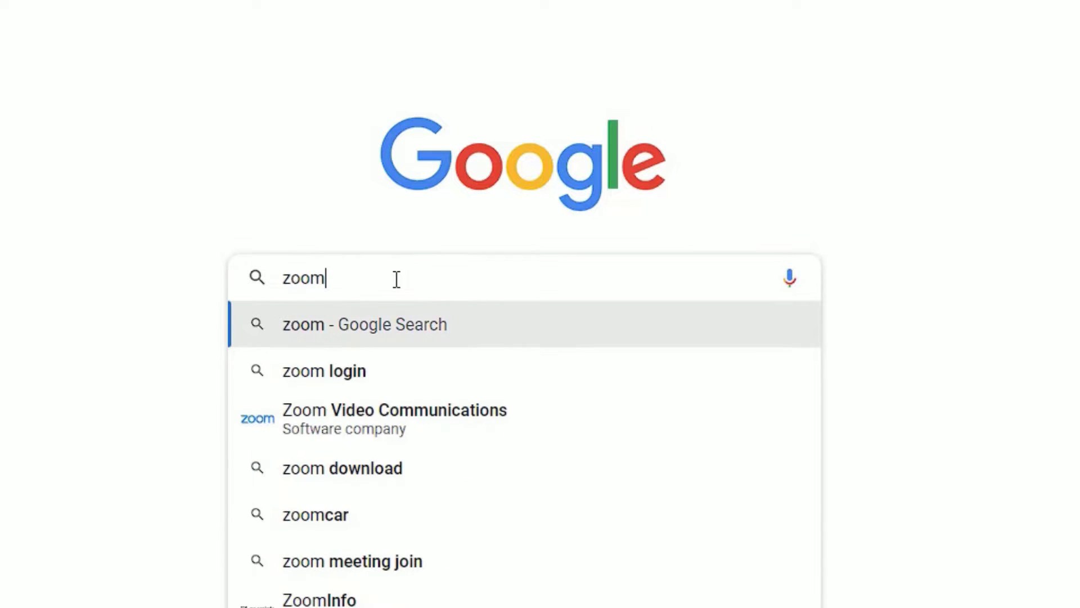
pyautogui.press('Return')
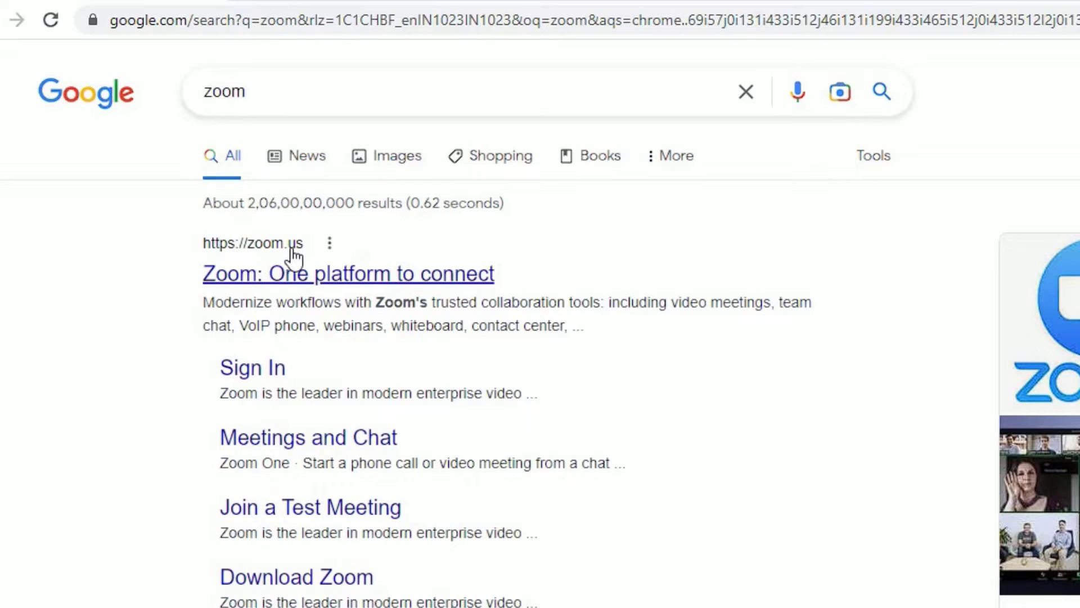
# - Open the Zoom website directly at zoom.us
pyautogui.click(297, 8)
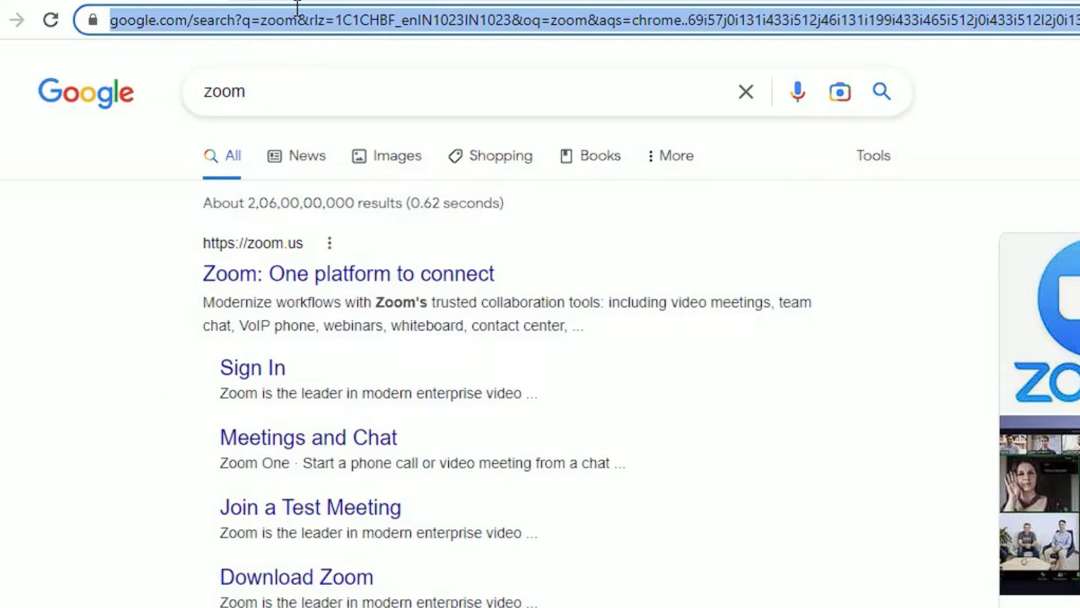
pyautogui.write('zoom.us')
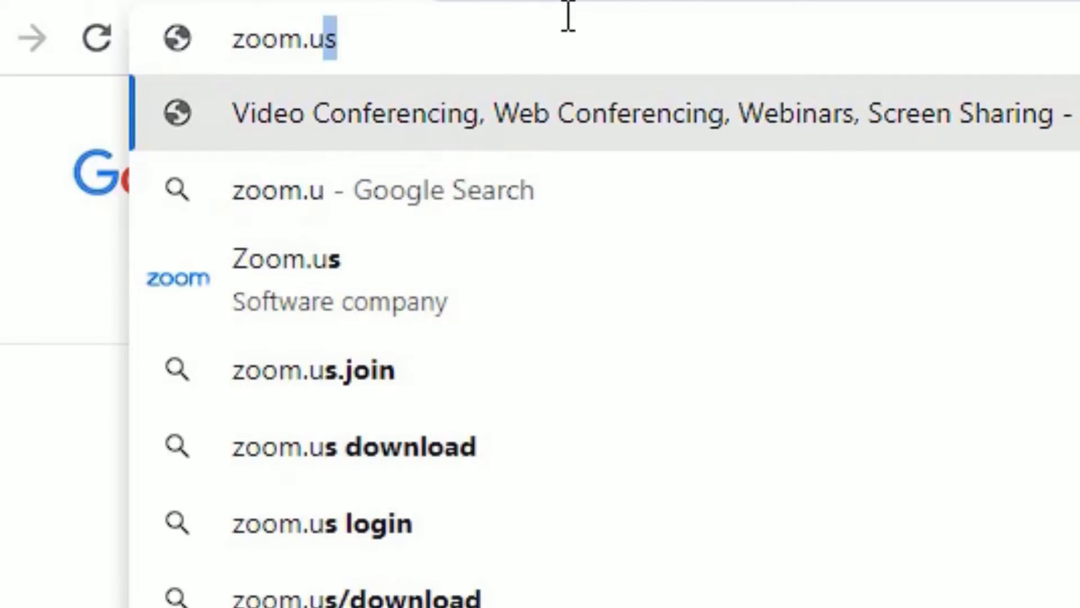
pyautogui.press('Return')
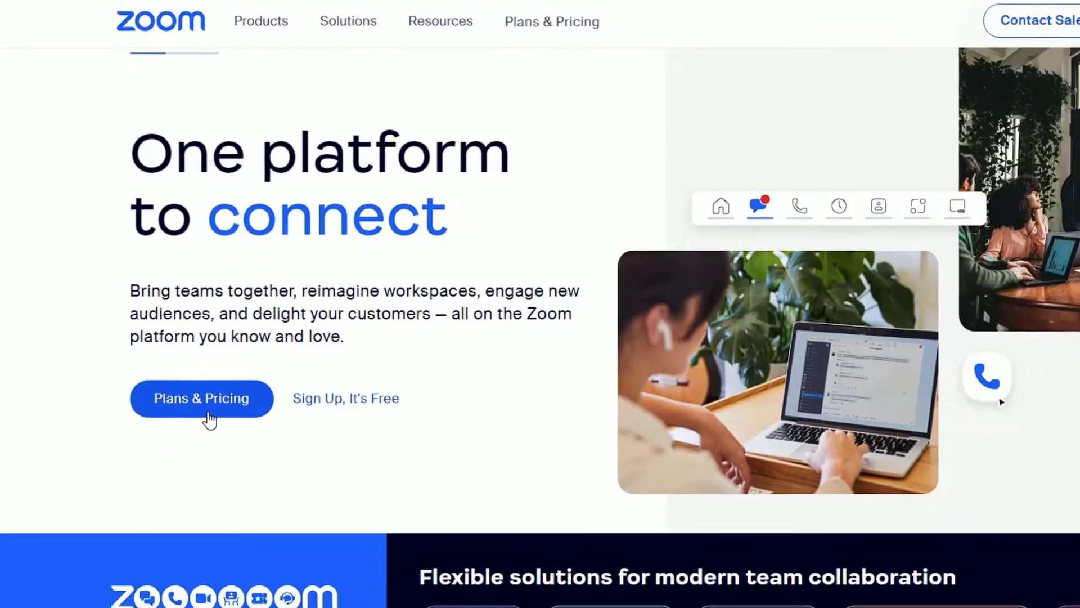
# - Open Zoom's Plans & Pricing page and show the Personal plans
pyautogui.click(287, 498)
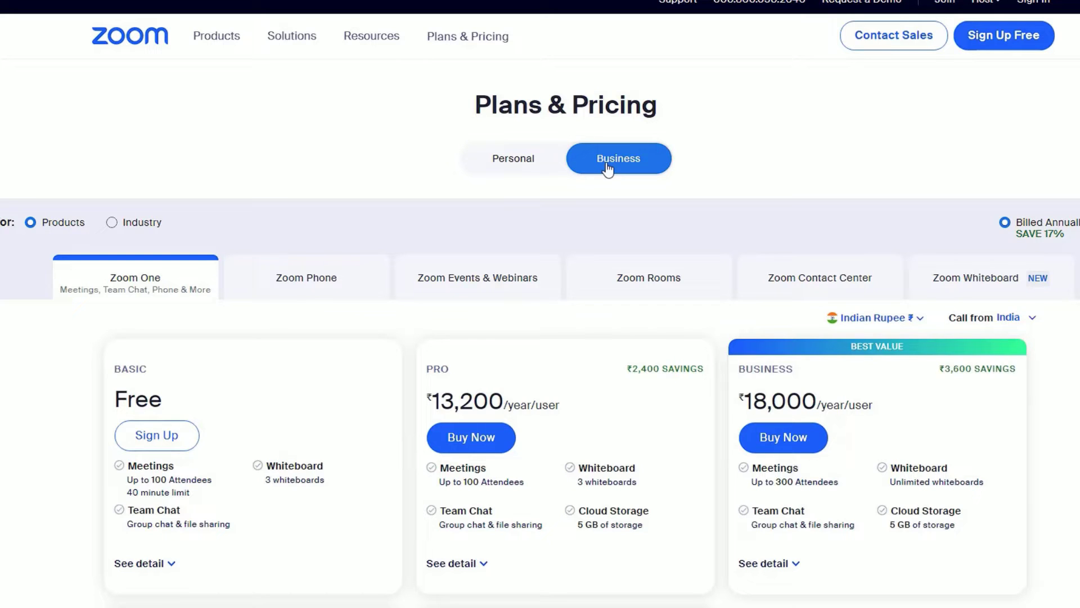
pyautogui.click(536, 162)
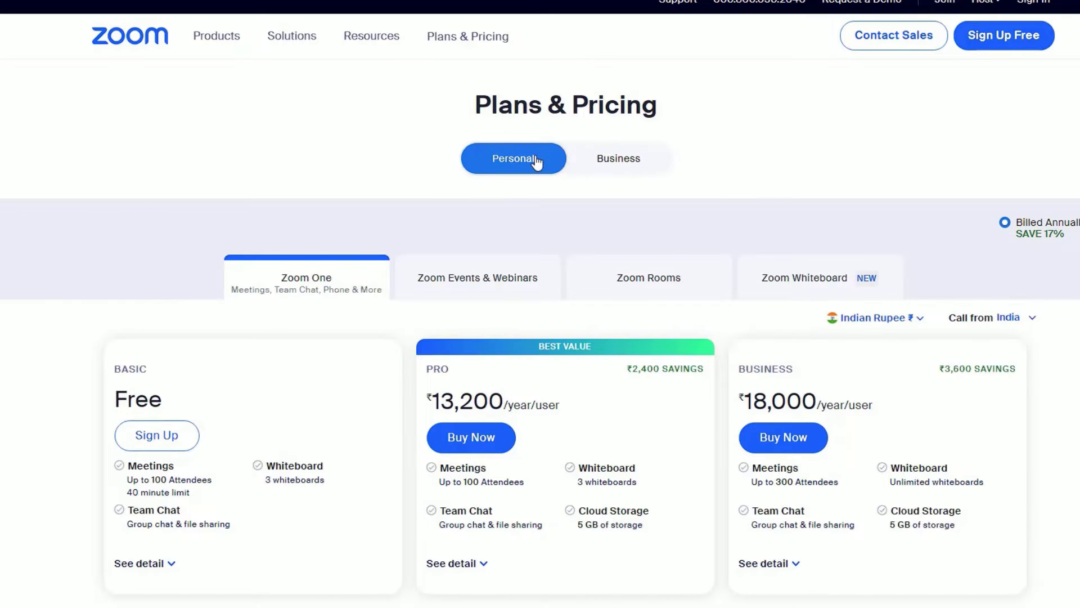
pyautogui.scroll(-3, 185, 262)
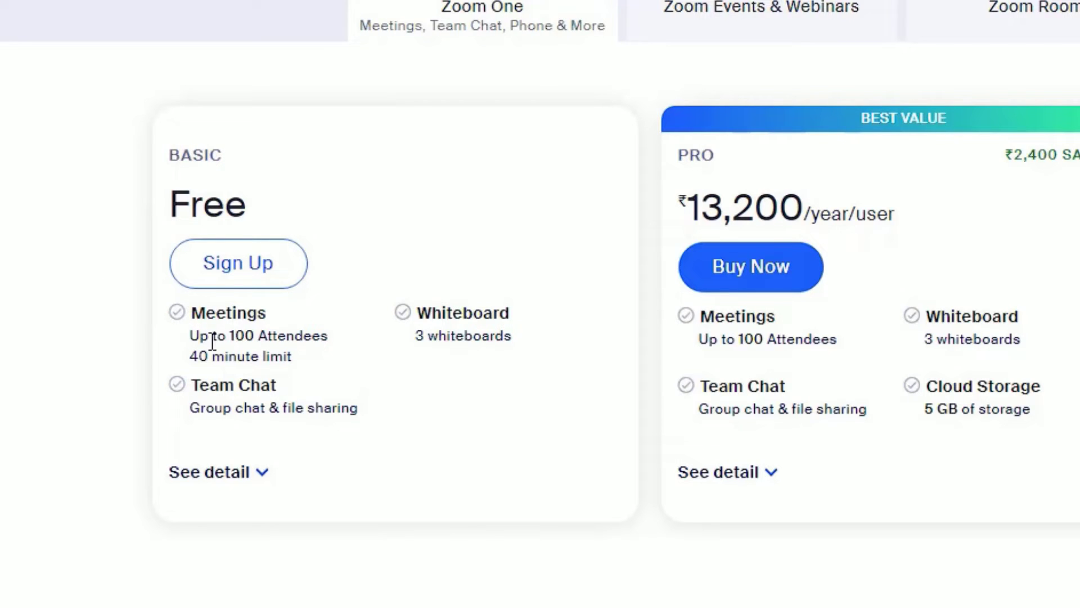
# - Examine the free Basic plan's meeting, whiteboard and team chat limits, including its expanded details
pyautogui.moveTo(185, 355); pyautogui.dragTo(294, 363)
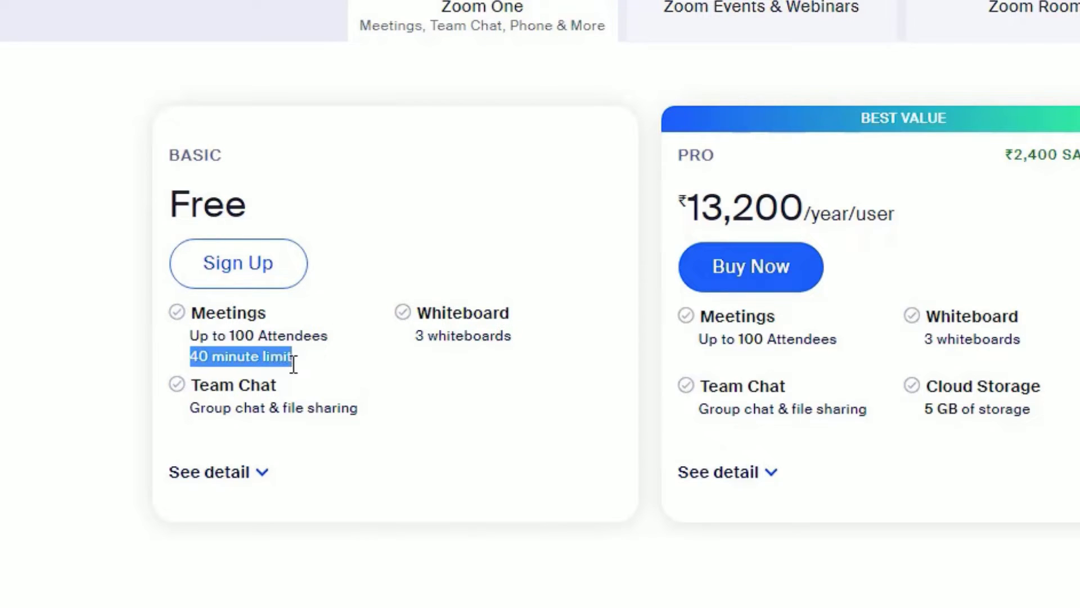
pyautogui.moveTo(230, 336); pyautogui.dragTo(350, 336)
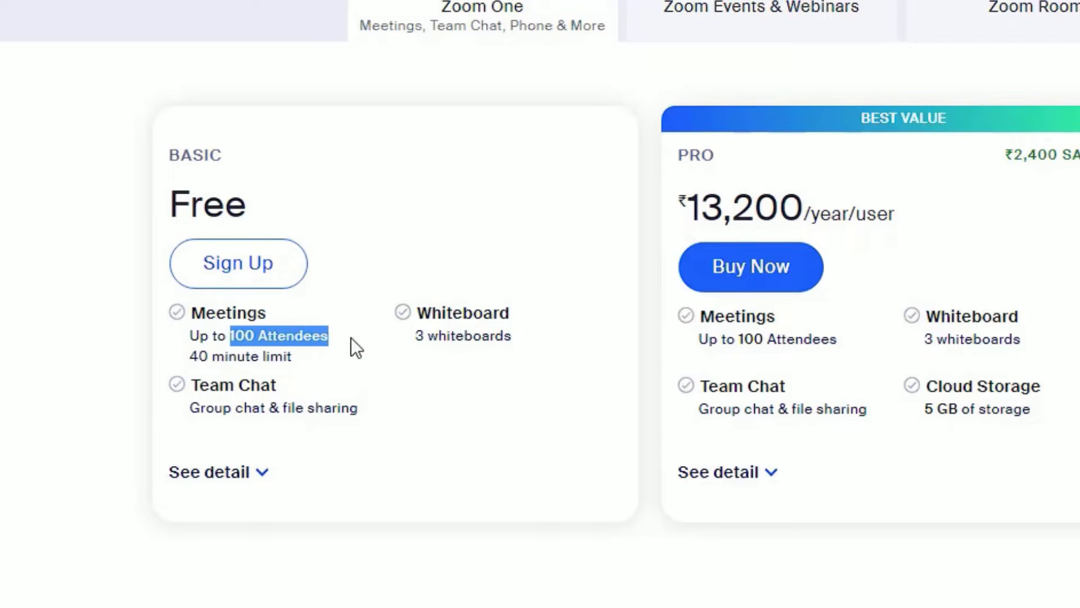
pyautogui.moveTo(415, 335); pyautogui.dragTo(512, 334)
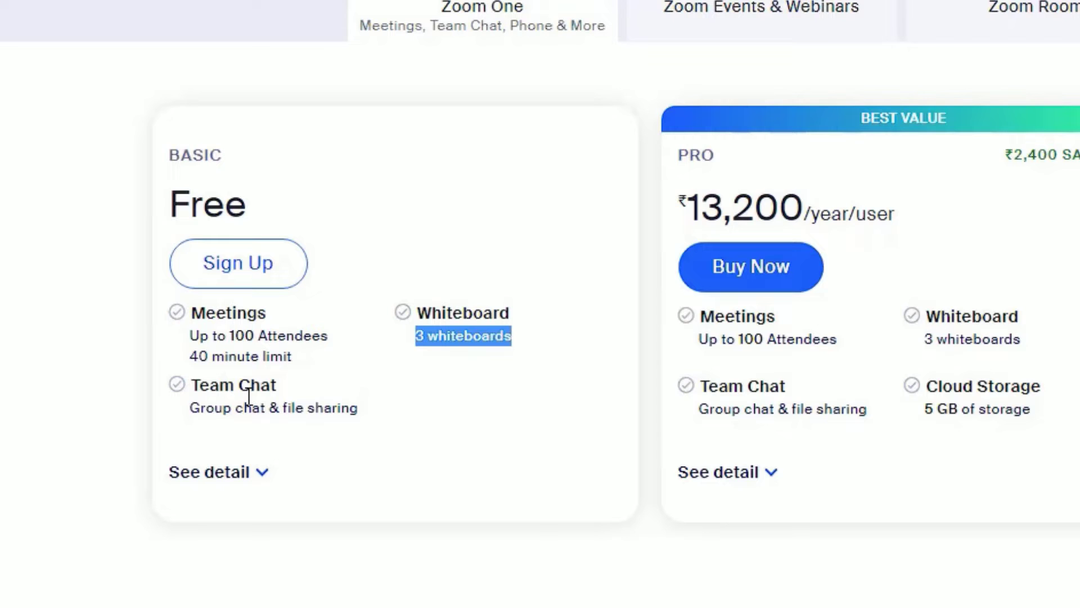
pyautogui.click(236, 472)
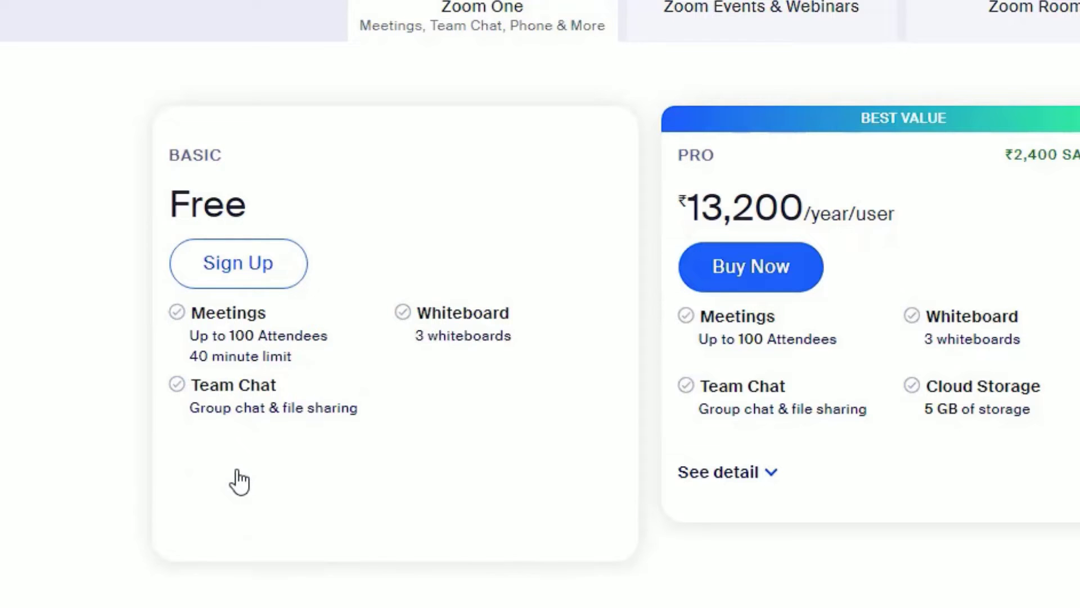
pyautogui.scroll(-1, 107, 333)
pyautogui.scroll(-3, 107, 332)
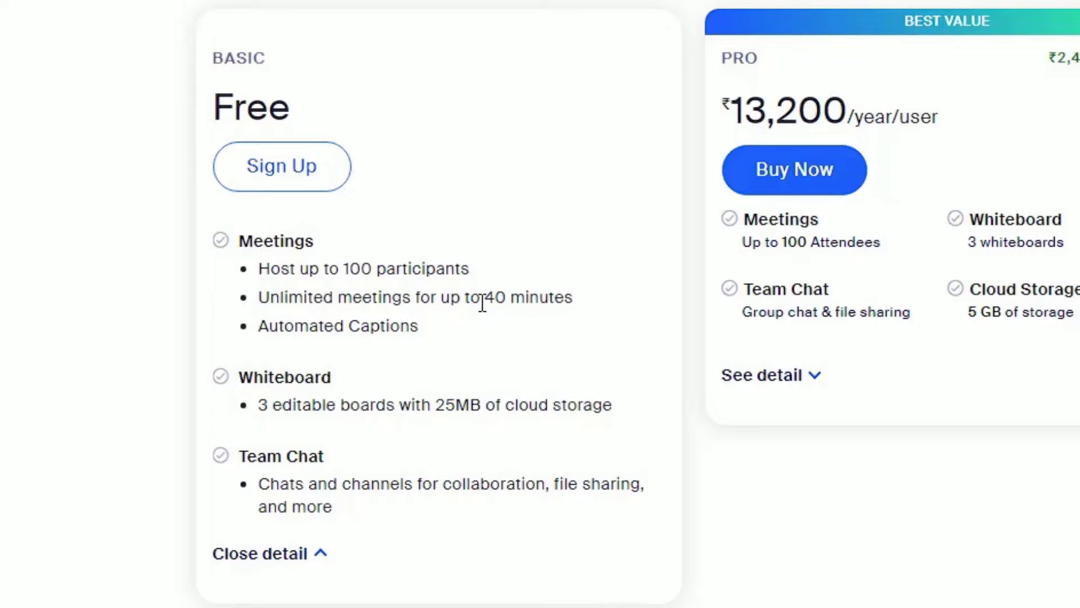
pyautogui.moveTo(481, 298); pyautogui.dragTo(510, 302)
pyautogui.scroll(5, 511, 302)
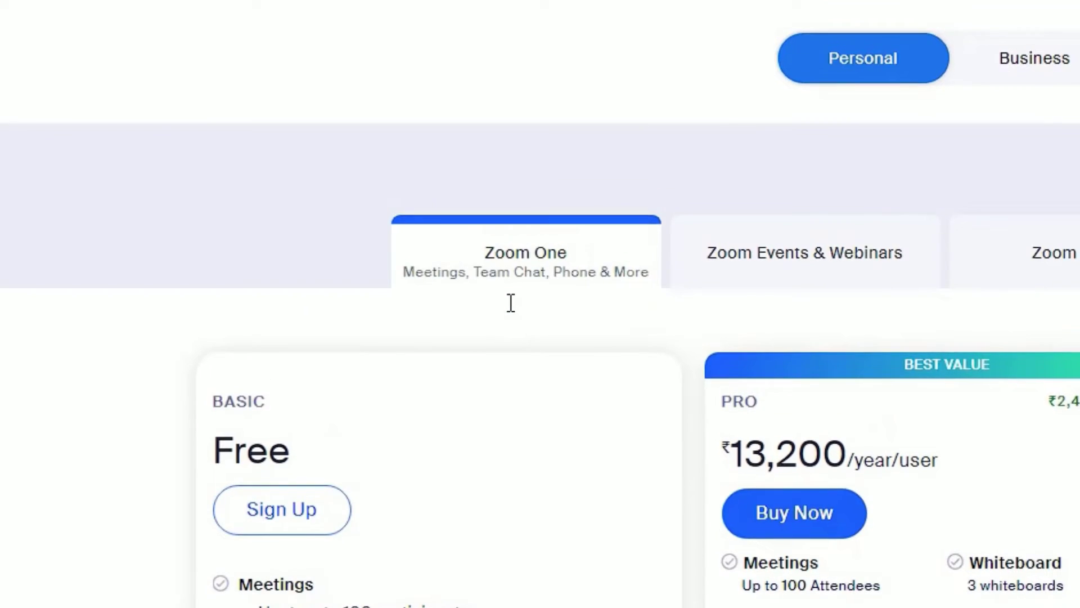
# - Compare the Business plans with the Personal plans for Zoom One
pyautogui.click(969, 130)
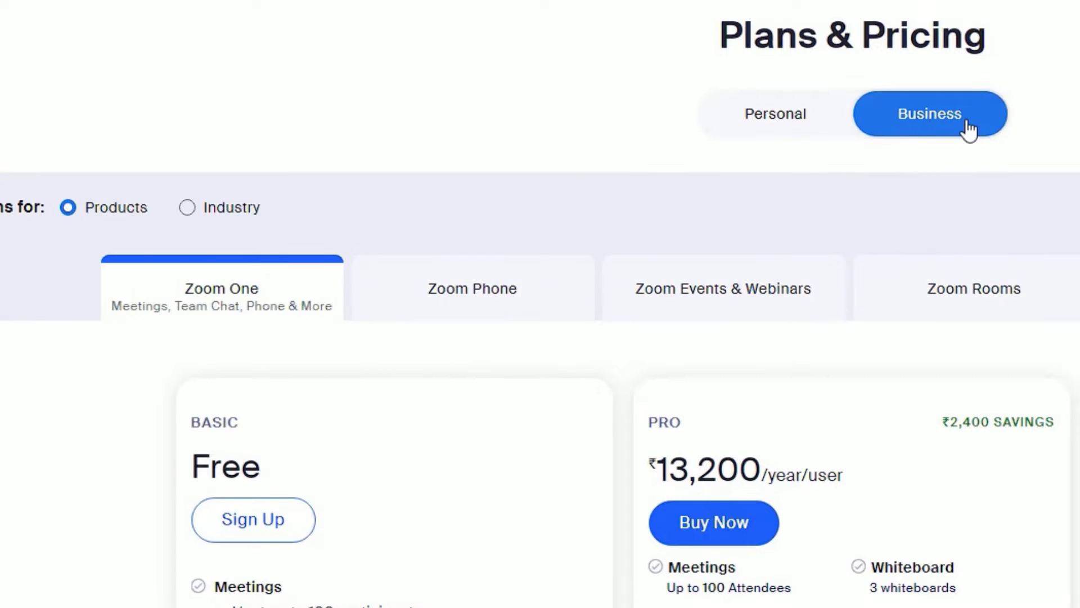
pyautogui.scroll(-3, 626, 172)
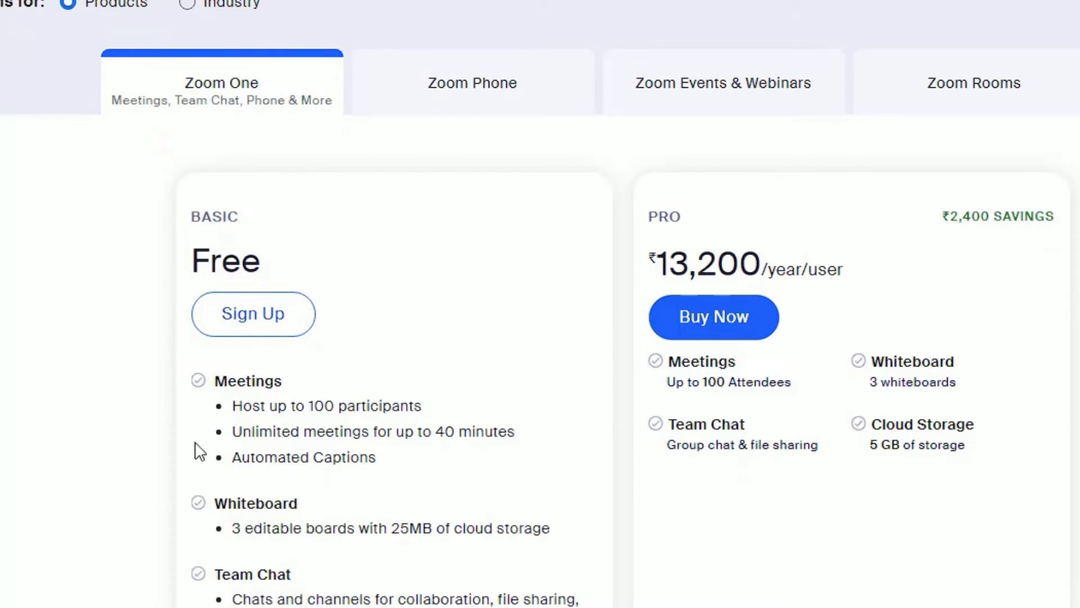
pyautogui.scroll(3, 234, 425)
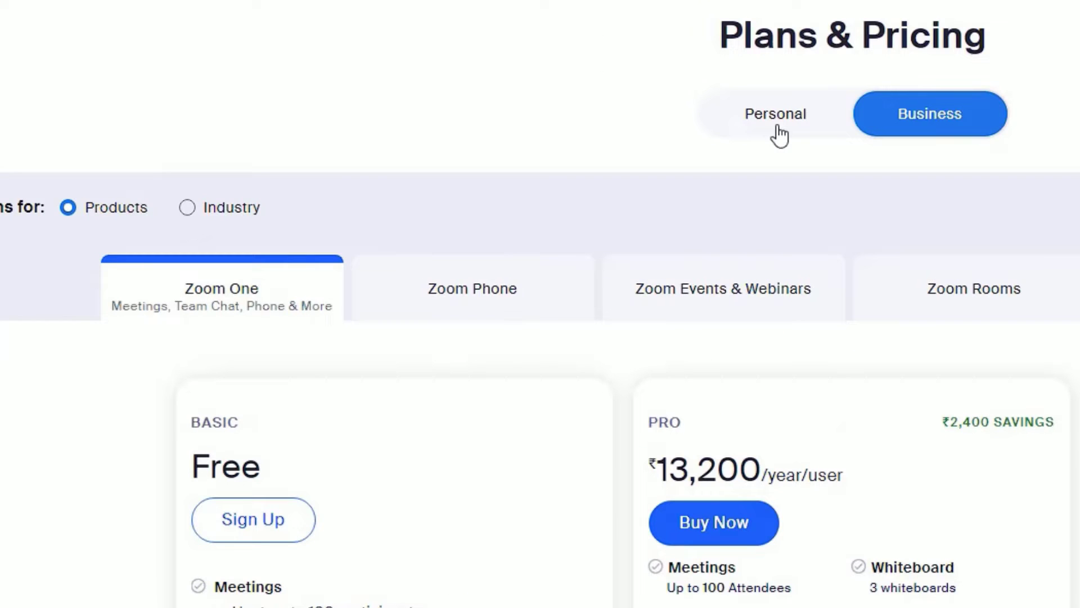
pyautogui.click(779, 132)
pyautogui.scroll(-5, 399, 307)
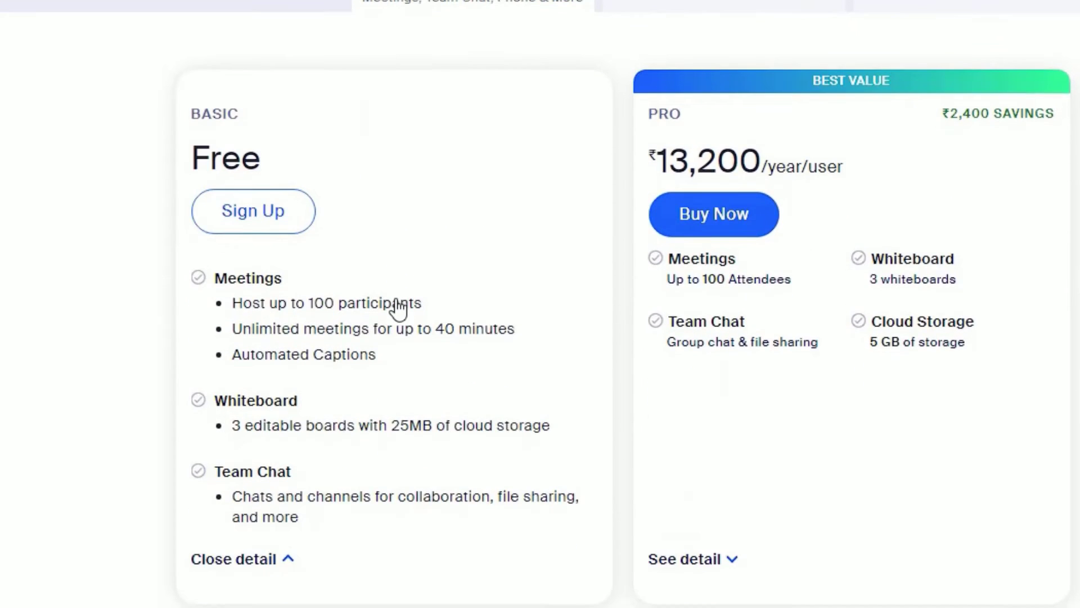
# - Start signing up for the free Basic plan and confirm the account holder's birth year
pyautogui.click(225, 229)
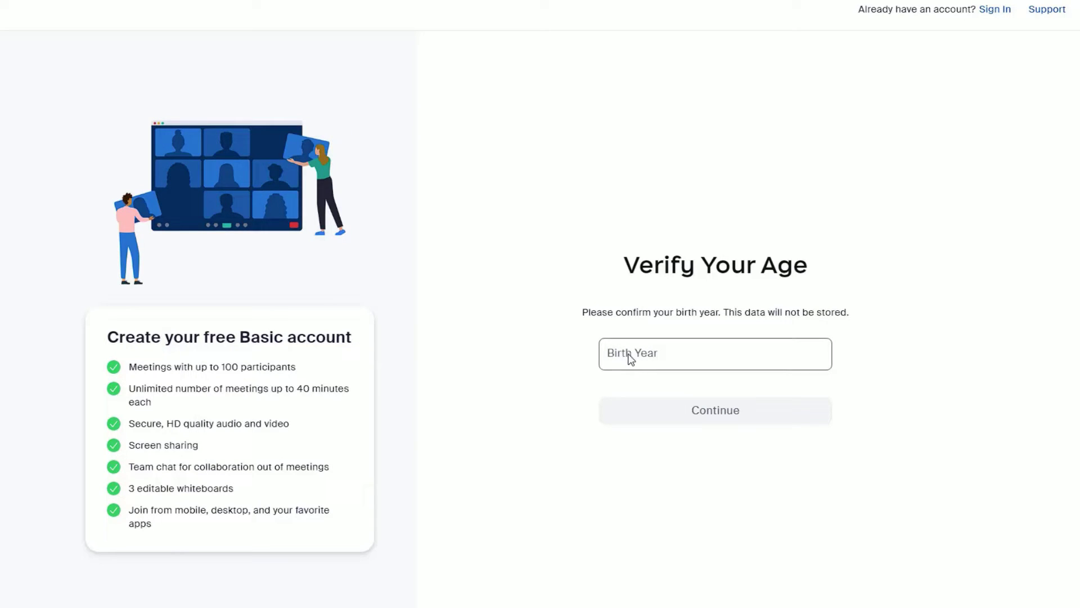
pyautogui.click(630, 359)
pyautogui.write('1990')
pyautogui.click(670, 409)
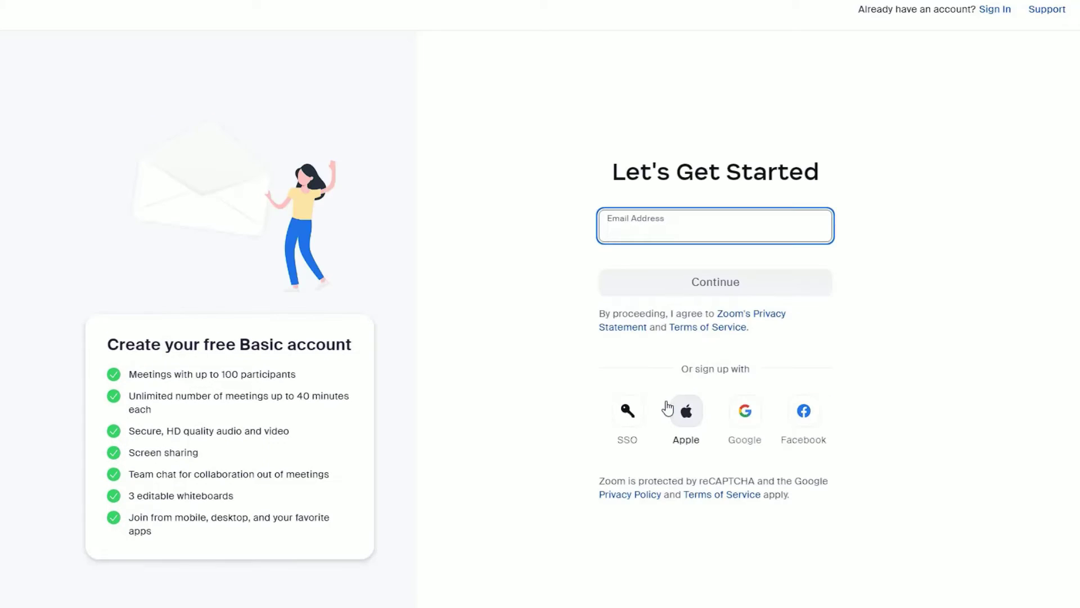
# - Review the sign-up options and sign up for Zoom with a Google account
pyautogui.moveTo(680, 369); pyautogui.dragTo(756, 376)
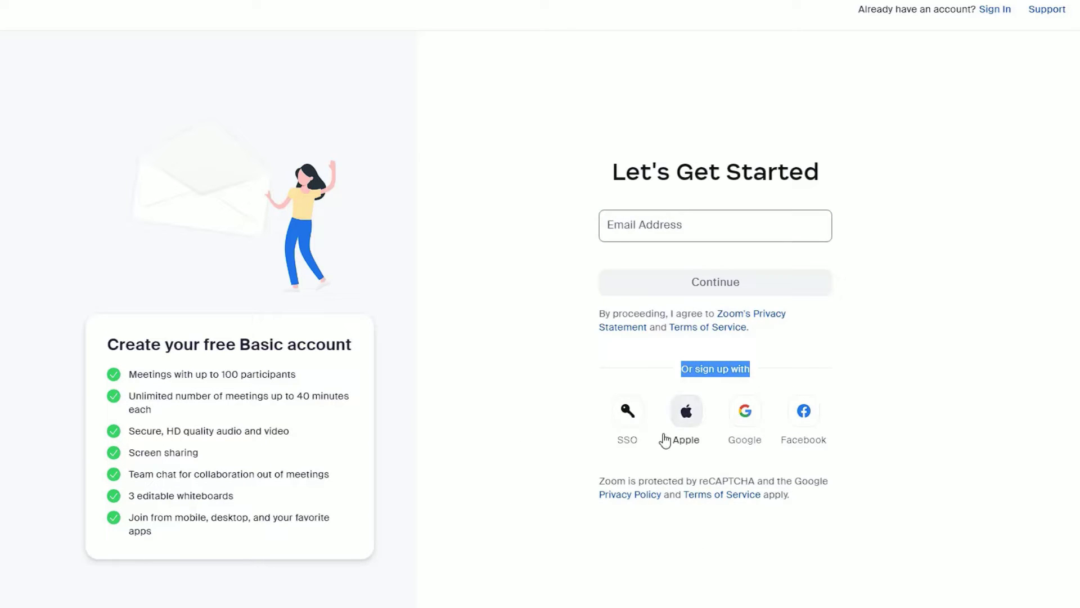
pyautogui.click(667, 228)
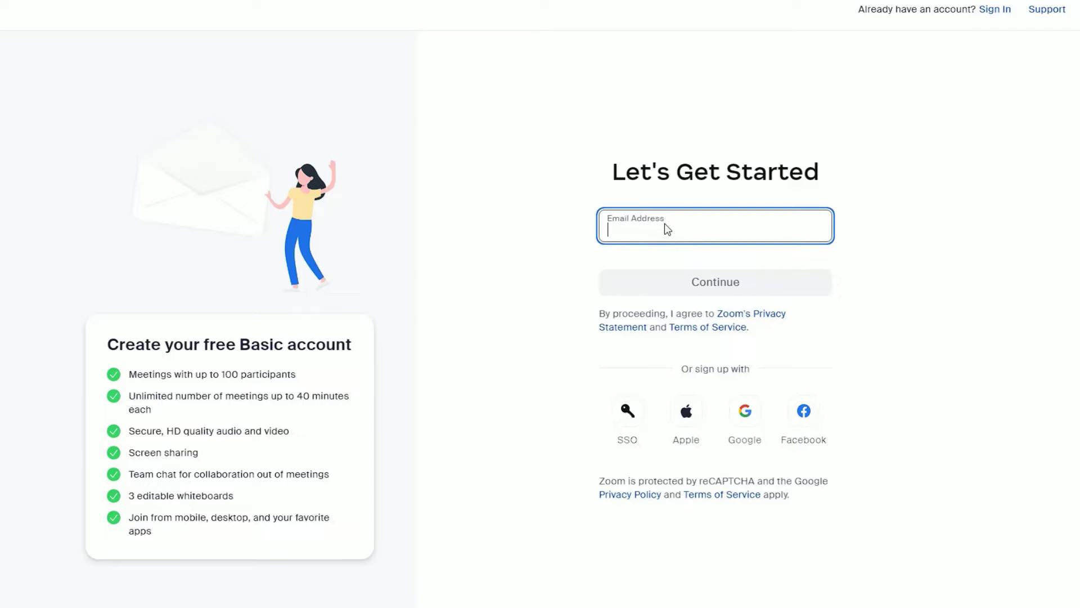
pyautogui.click(757, 431)
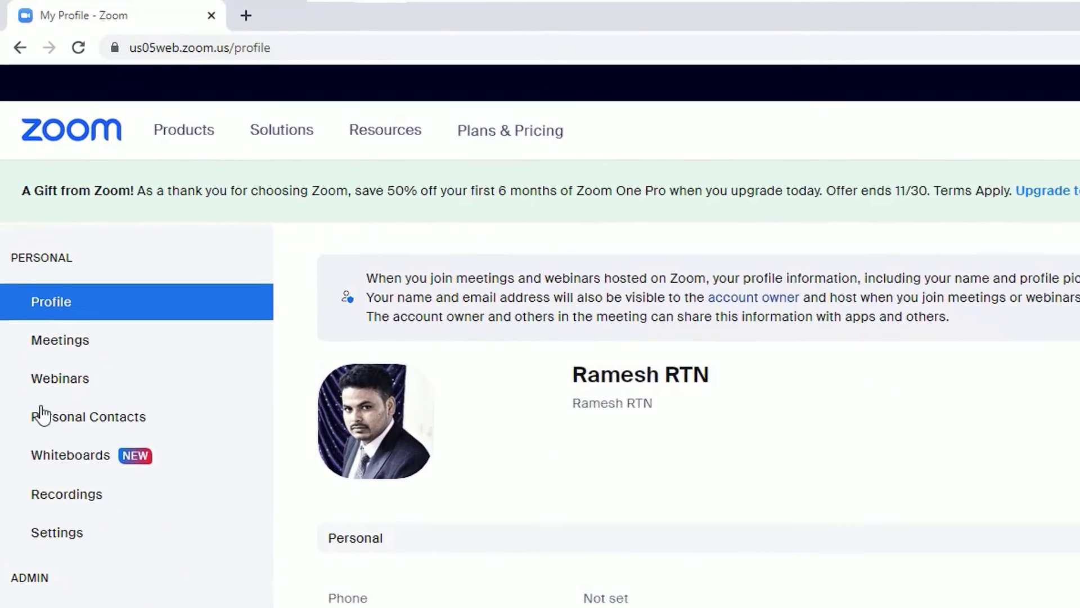
# - Begin scheduling a new meeting from the Meetings page and set its topic to "Demo"
pyautogui.click(51, 344)
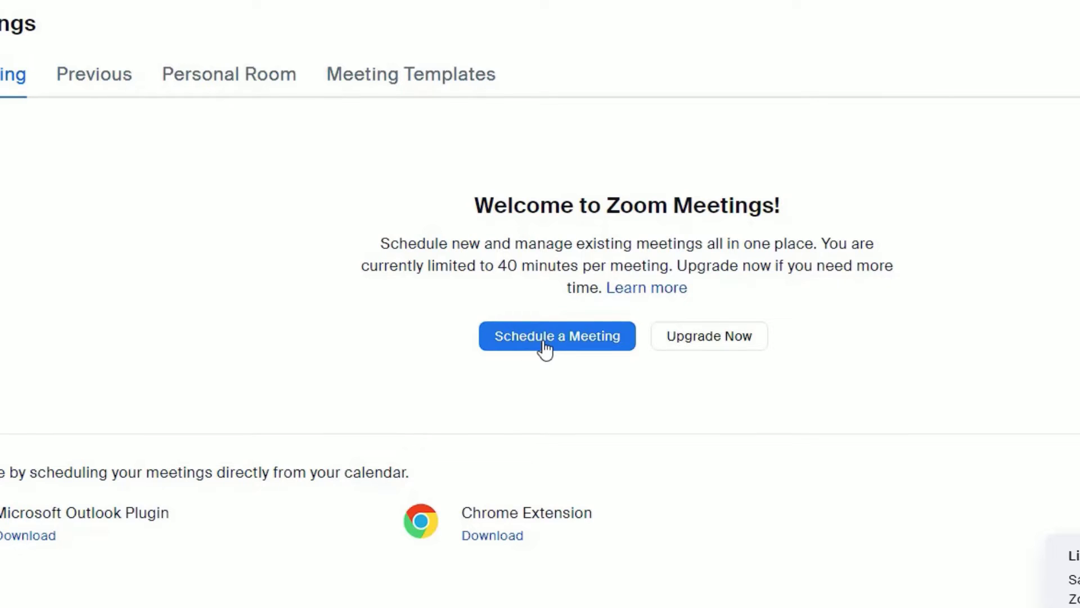
pyautogui.click(544, 340)
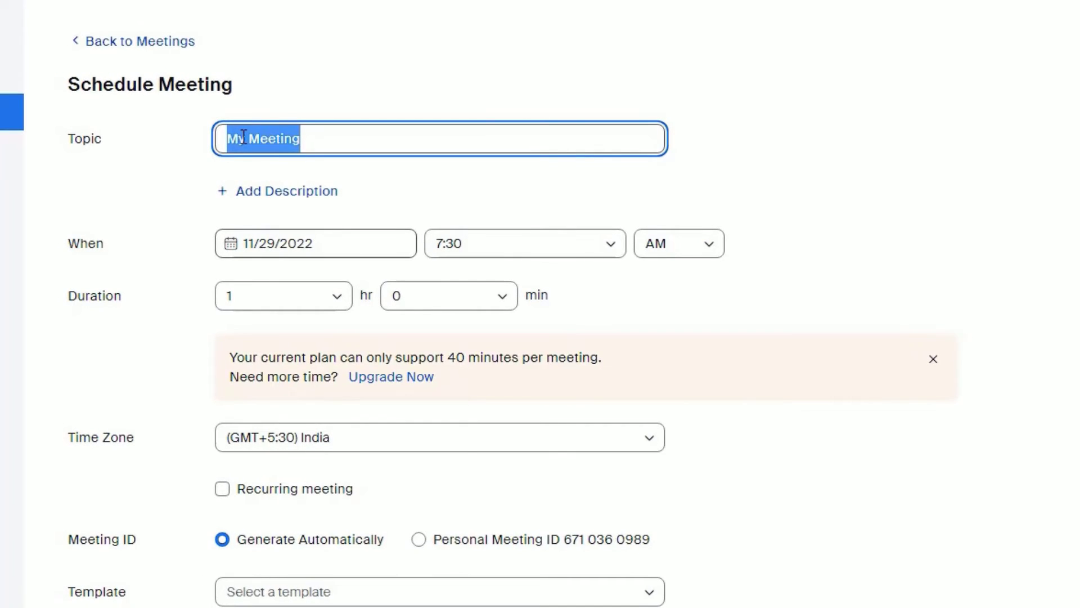
pyautogui.write('Demo')
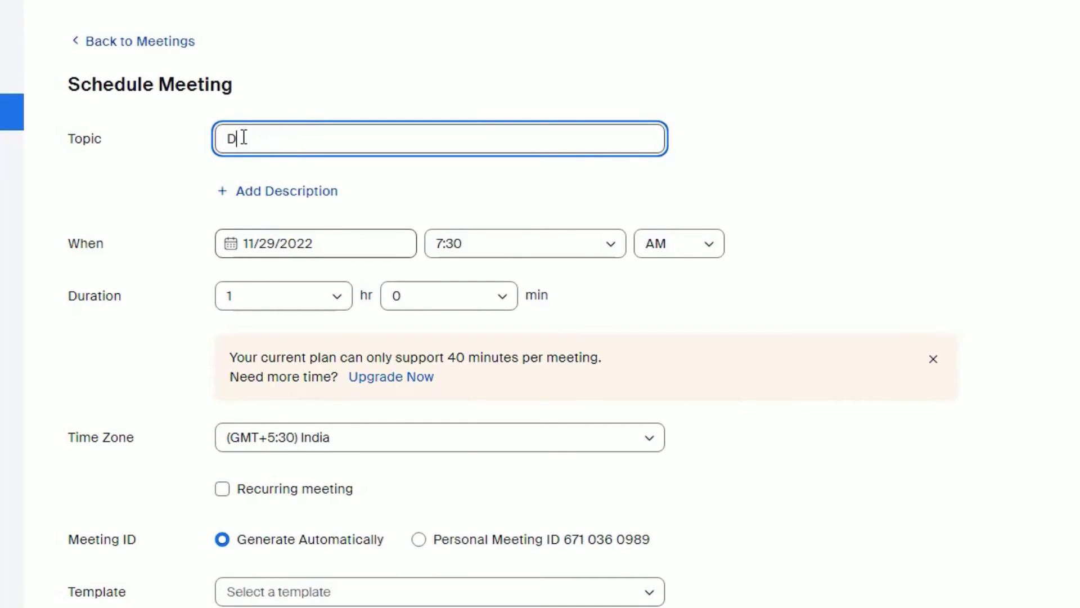
# - Set the Demo meeting's date to 11/30/2022 and keep the duration at 1 hour
pyautogui.click(271, 247)
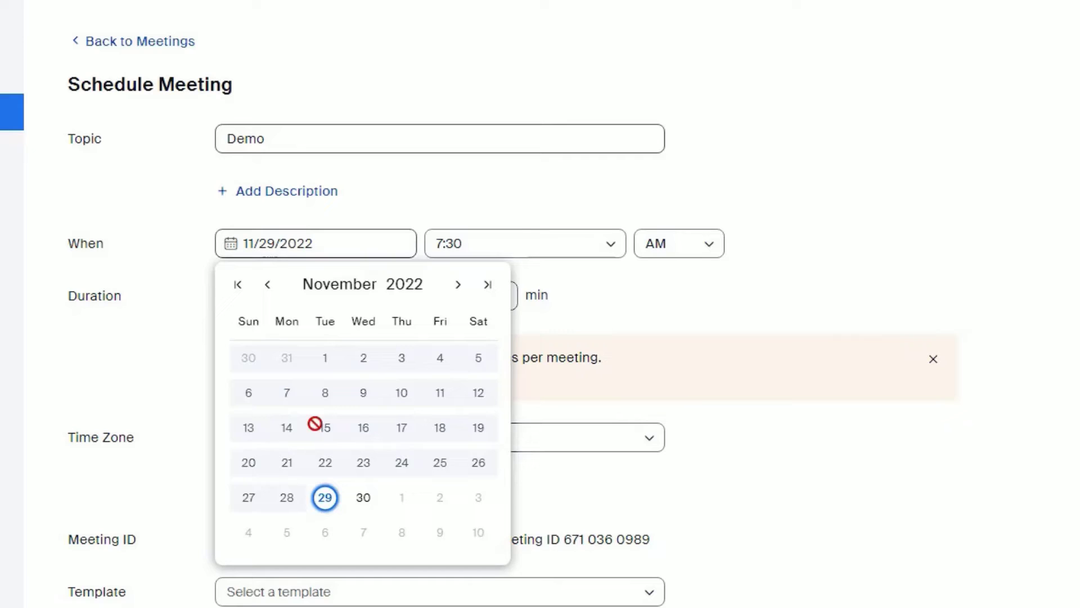
pyautogui.click(363, 497)
pyautogui.click(335, 309)
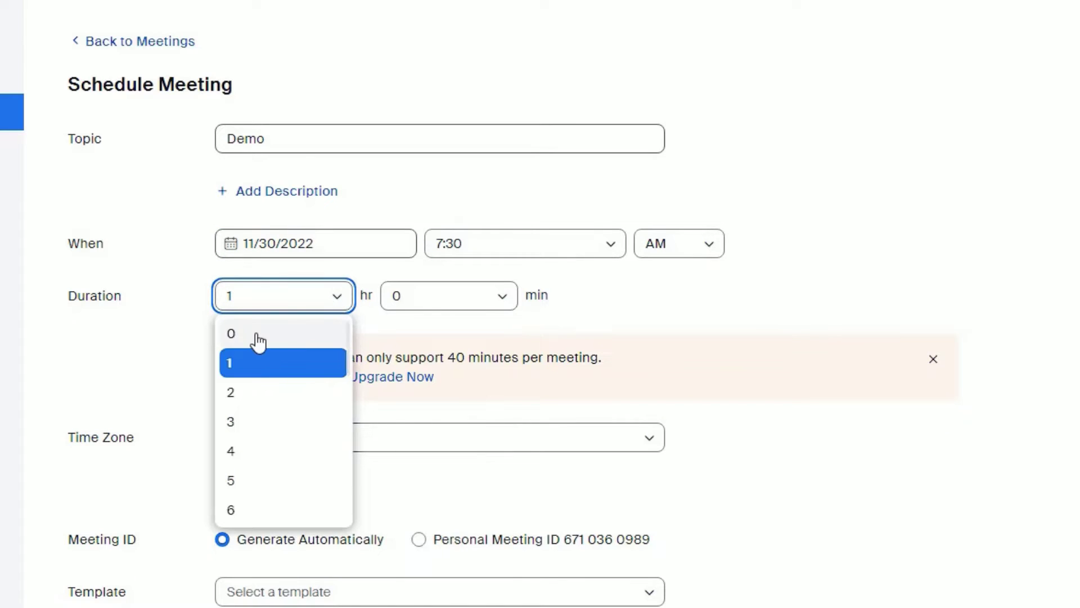
pyautogui.click(260, 363)
# - Turn on video for both host and participant, and save the scheduled Demo meeting
pyautogui.scroll(-2, 304, 457)
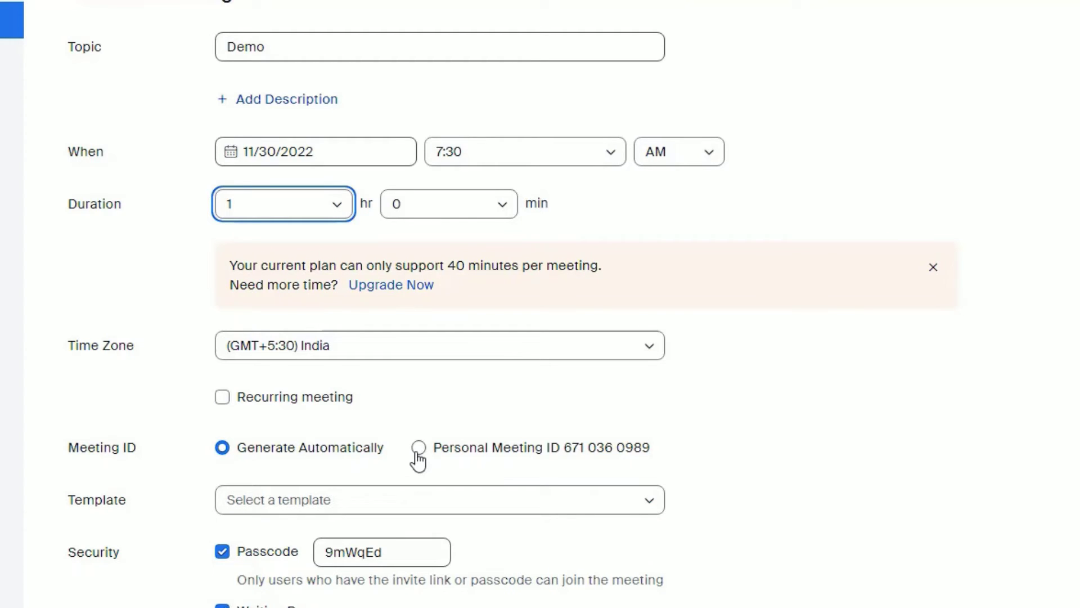
pyautogui.click(417, 500)
pyautogui.click(194, 481)
pyautogui.scroll(-4, 194, 480)
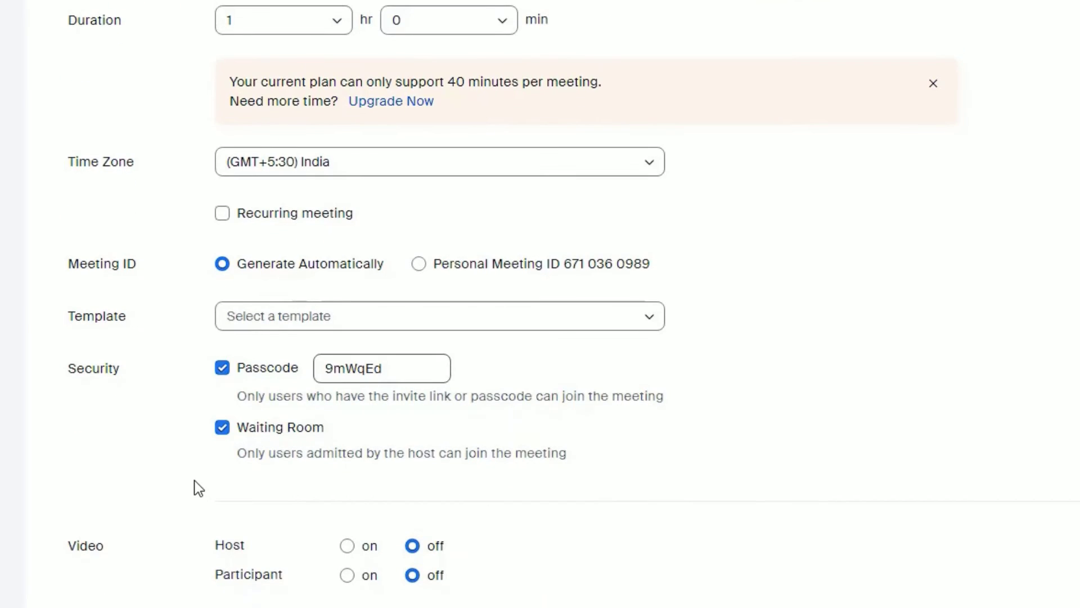
pyautogui.scroll(-2, 194, 481)
pyautogui.click(347, 453)
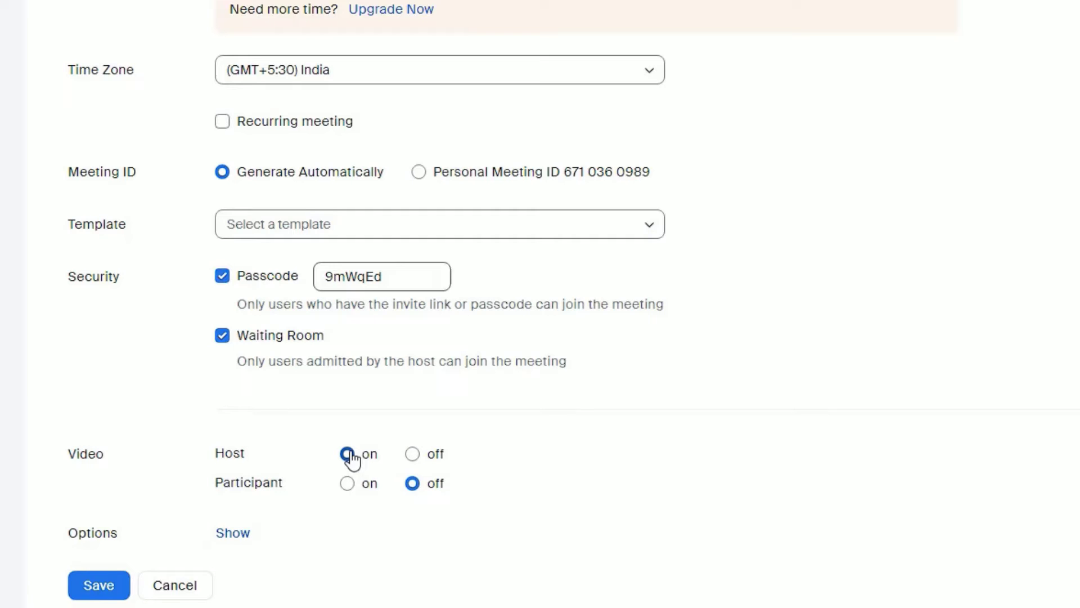
pyautogui.click(347, 484)
pyautogui.click(99, 585)
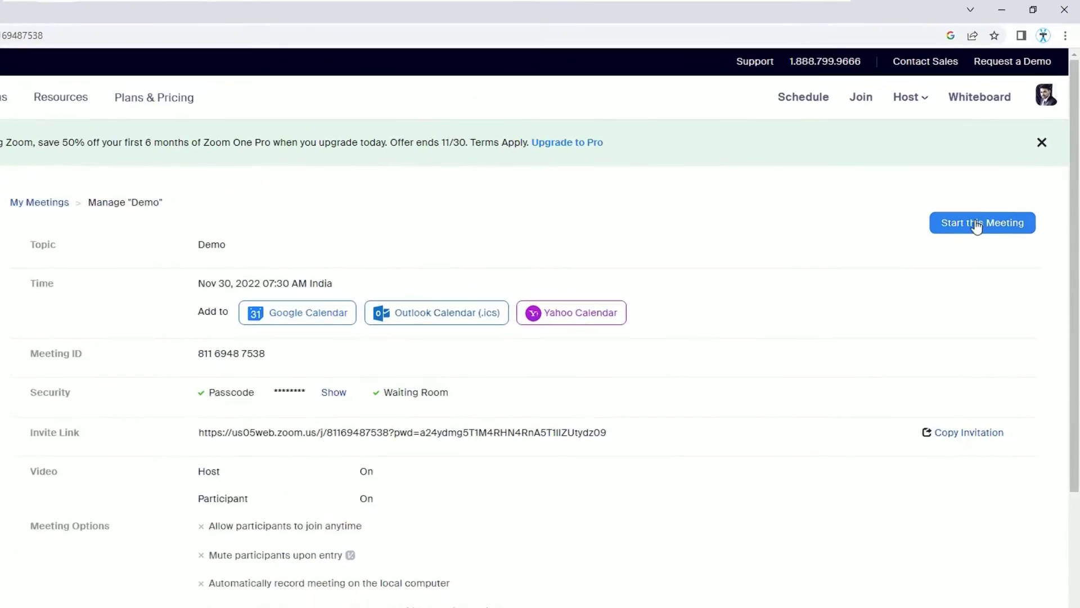
# - Start the Demo meeting and run the downloaded Zoom installer, allowing it to make changes to the device
pyautogui.click(956, 264)
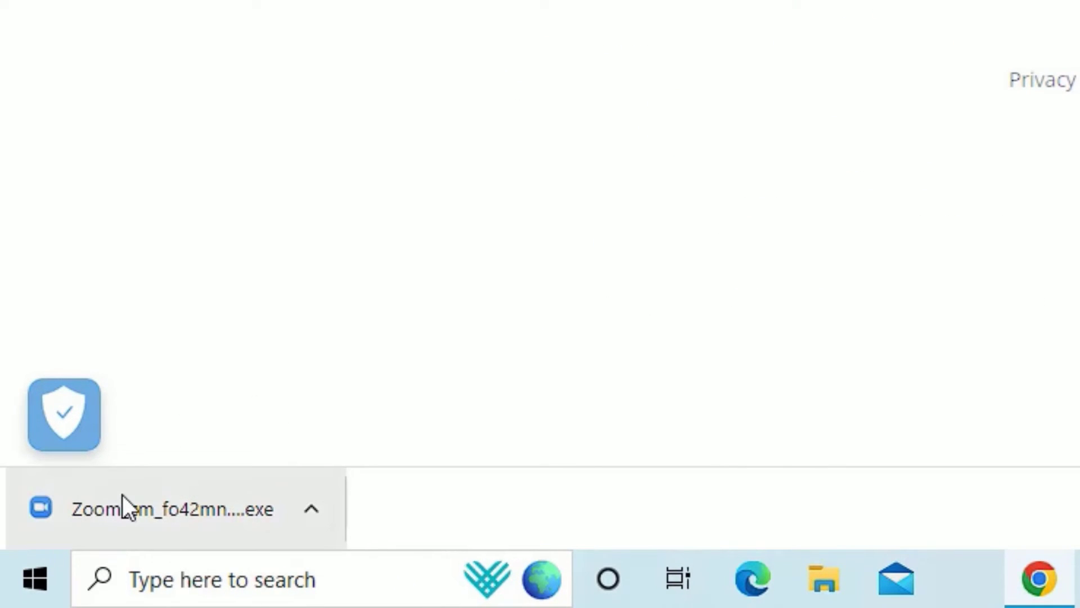
pyautogui.click(122, 498)
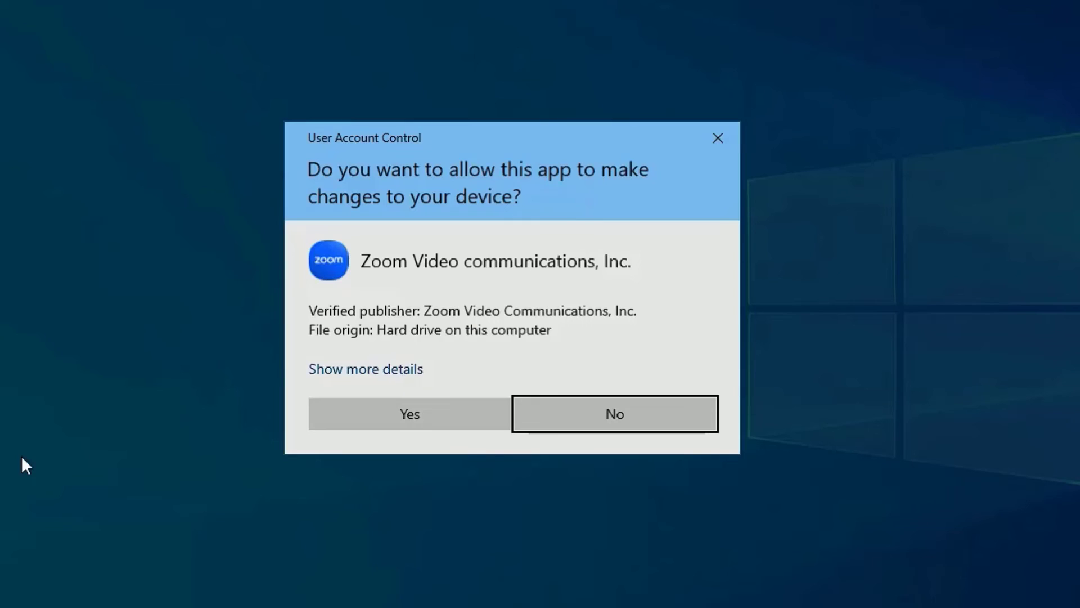
pyautogui.click(314, 425)
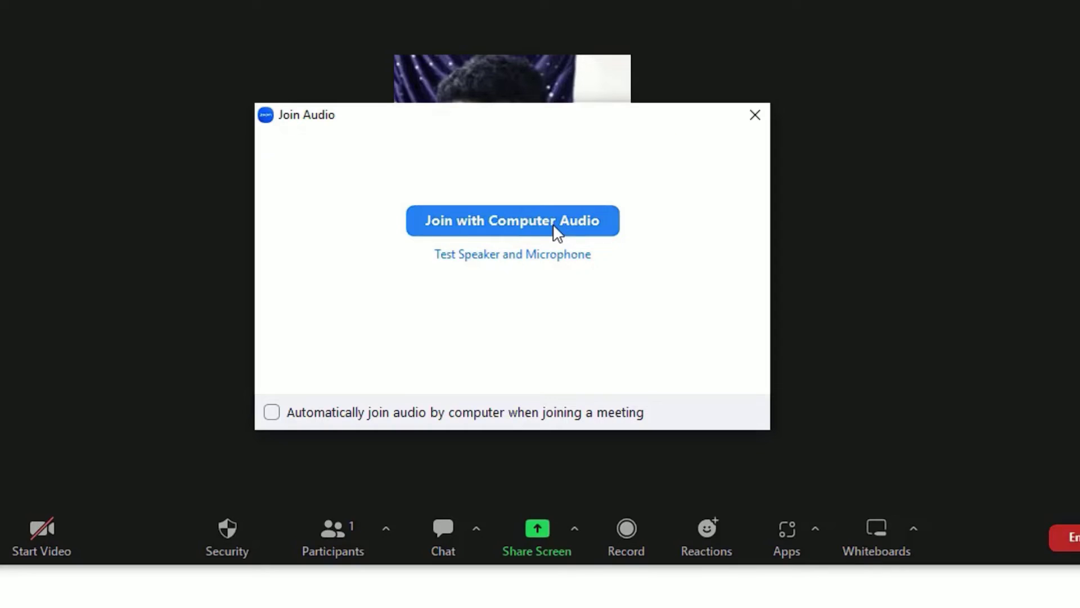
# - Join the meeting with computer audio, then minimize the browser and move the meeting window lower on the desktop
pyautogui.click(556, 221)
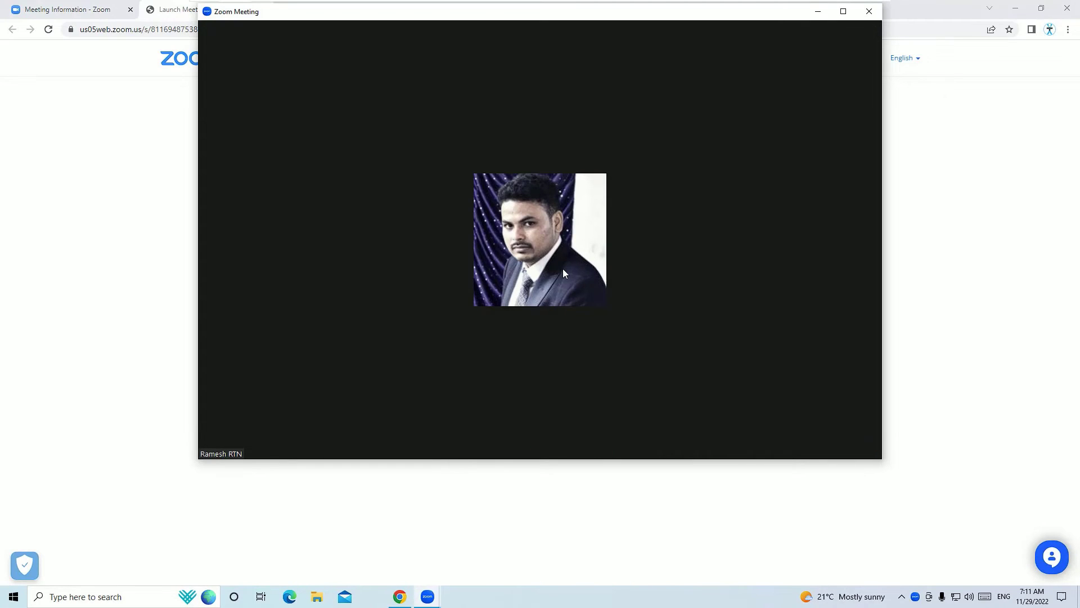
pyautogui.moveTo(557, 268)
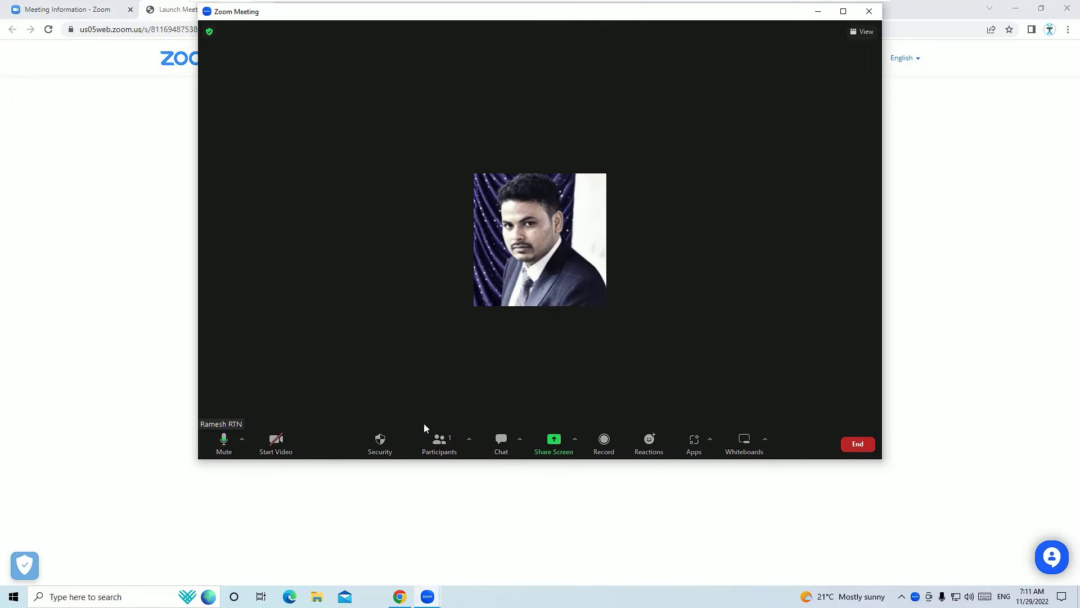
pyautogui.click(1016, 9)
pyautogui.moveTo(250, 148); pyautogui.dragTo(184, 203)
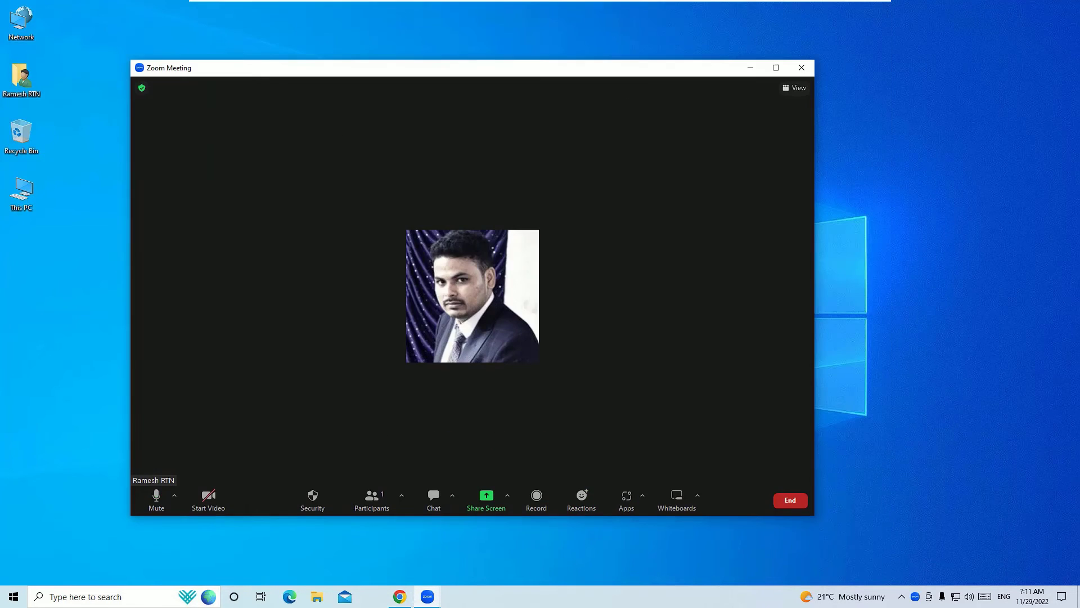
# - End the running Demo meeting and close the Zoom Cloud Meetings window
pyautogui.click(780, 501)
pyautogui.click(720, 445)
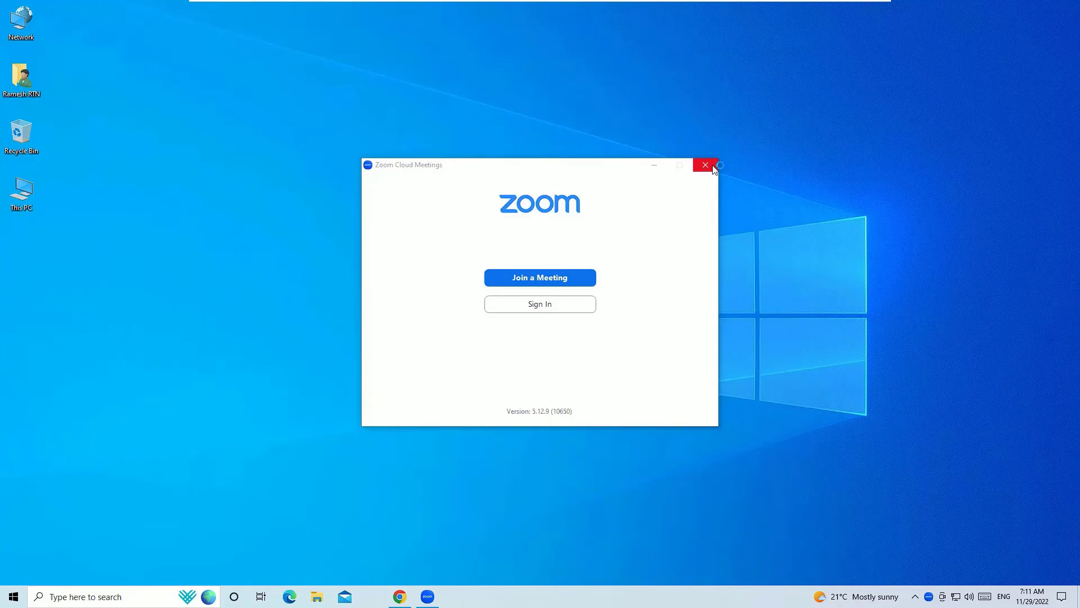
pyautogui.click(705, 164)
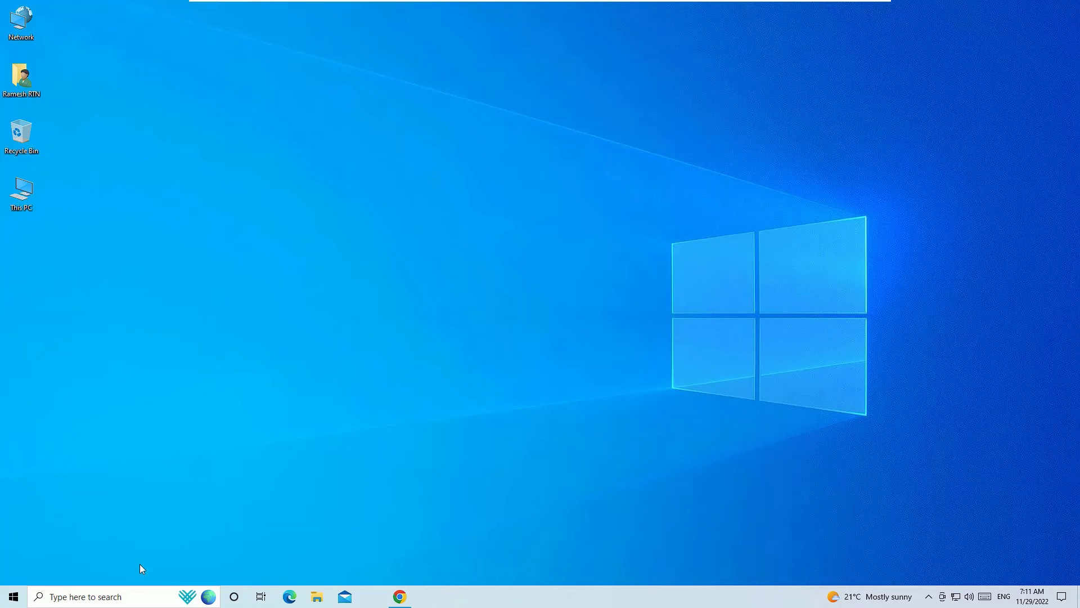
# - Search Windows for "zoo" and open the installed Zoom desktop app
pyautogui.click(116, 600)
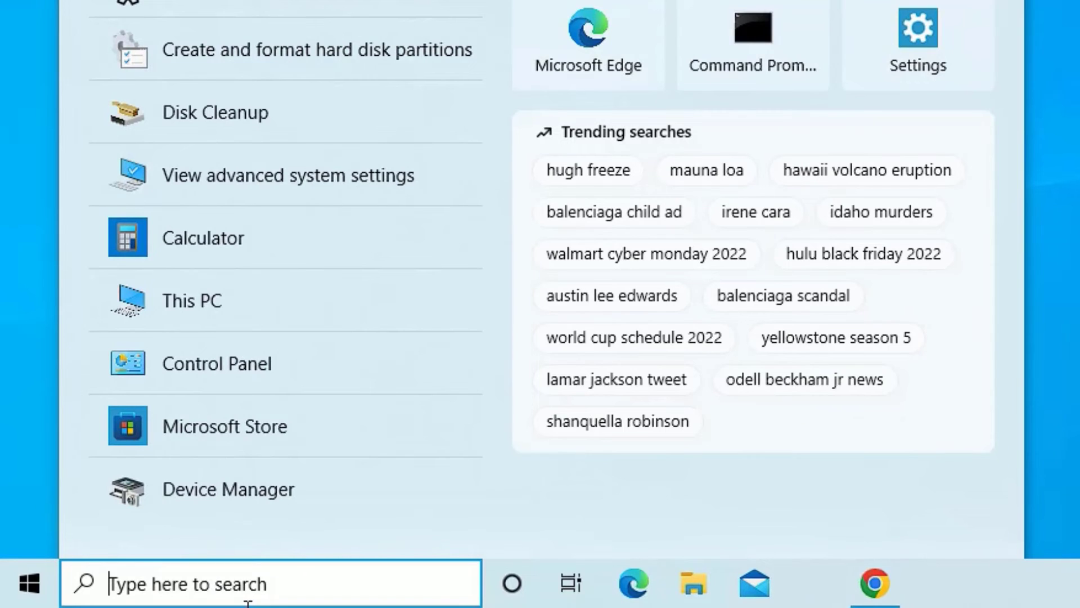
pyautogui.write('zoo')
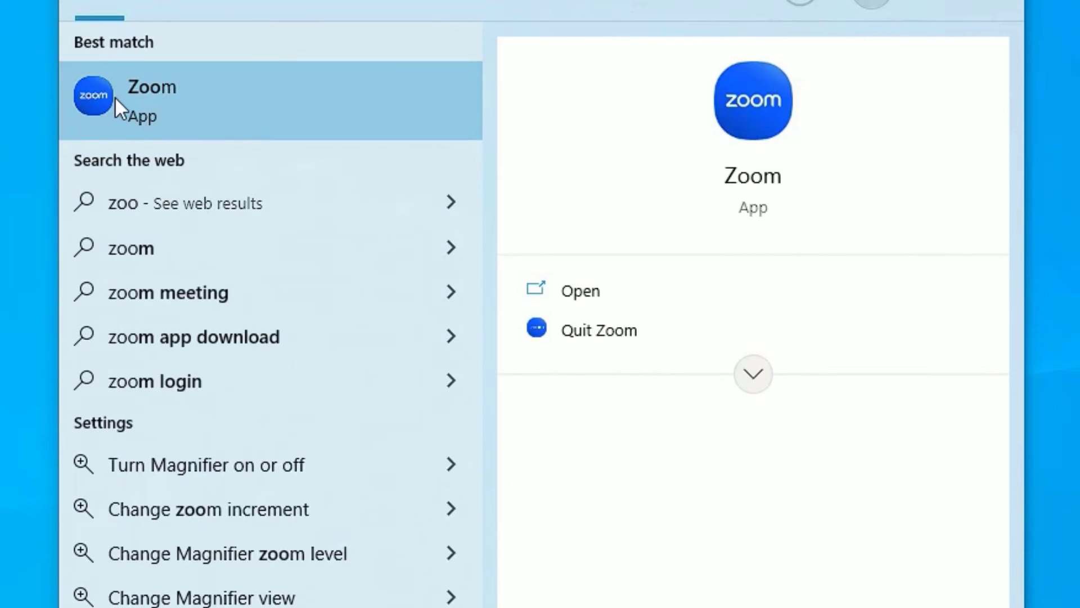
pyautogui.click(115, 96)
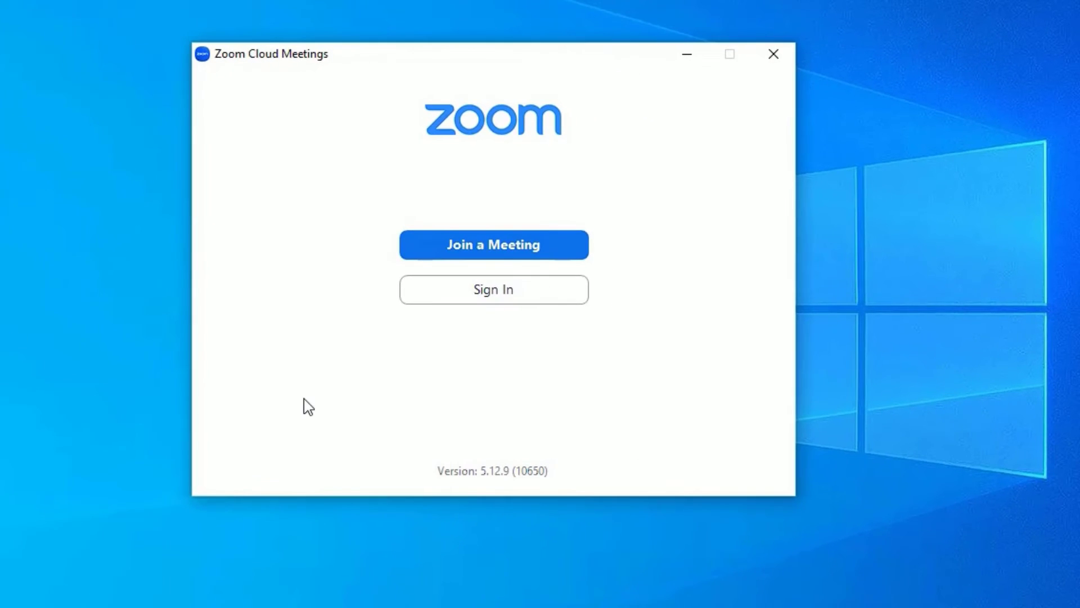